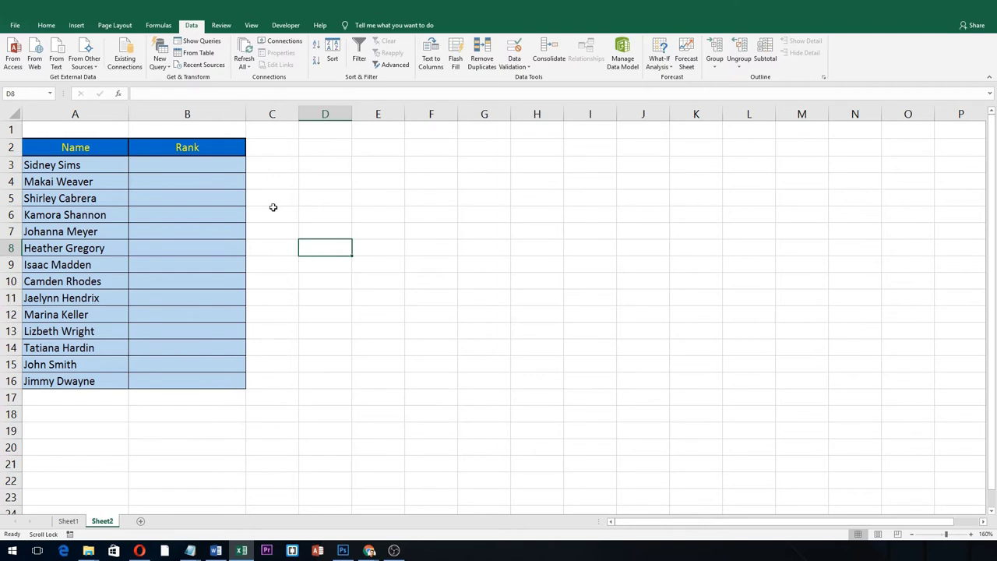
- Insert a new worksheet, rename it 'list', and widen its column A
left_click(260, 276)
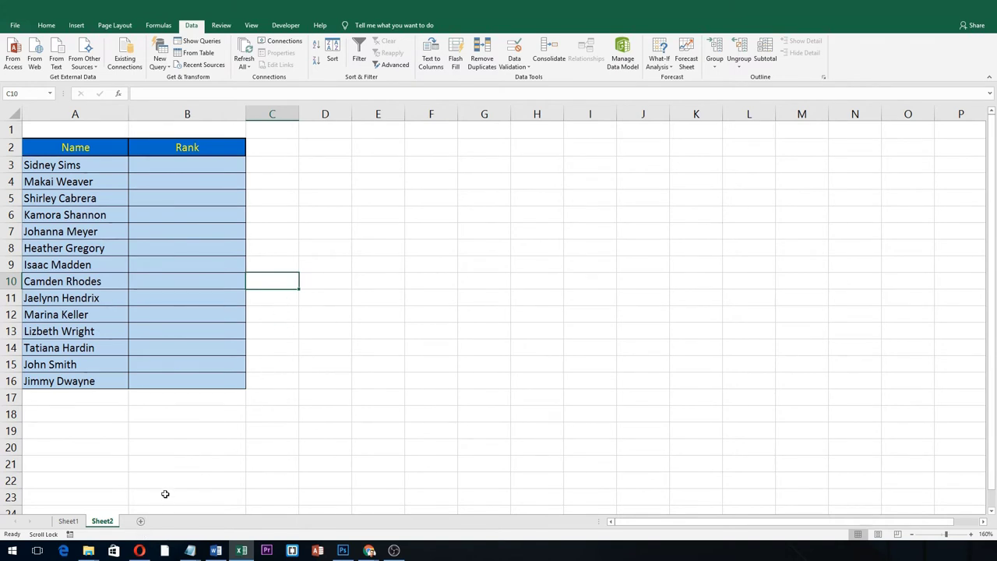
left_click(142, 524)
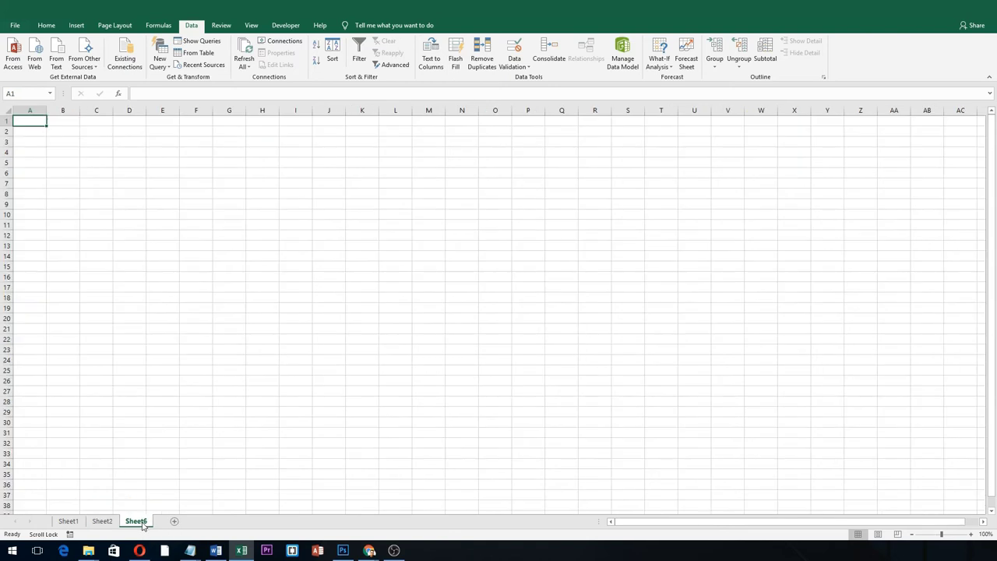
right_click(142, 523)
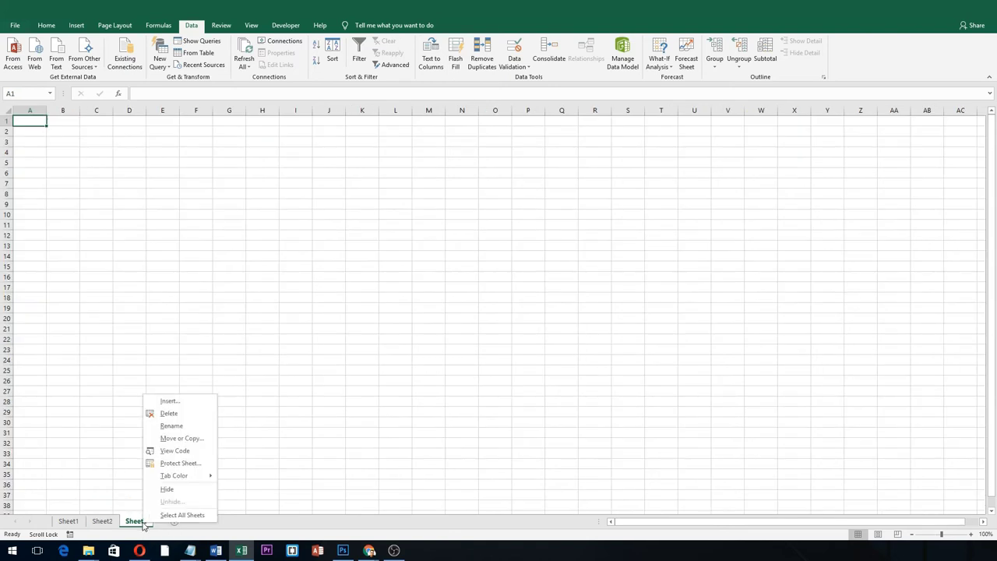
left_click(176, 427)
key("Return")
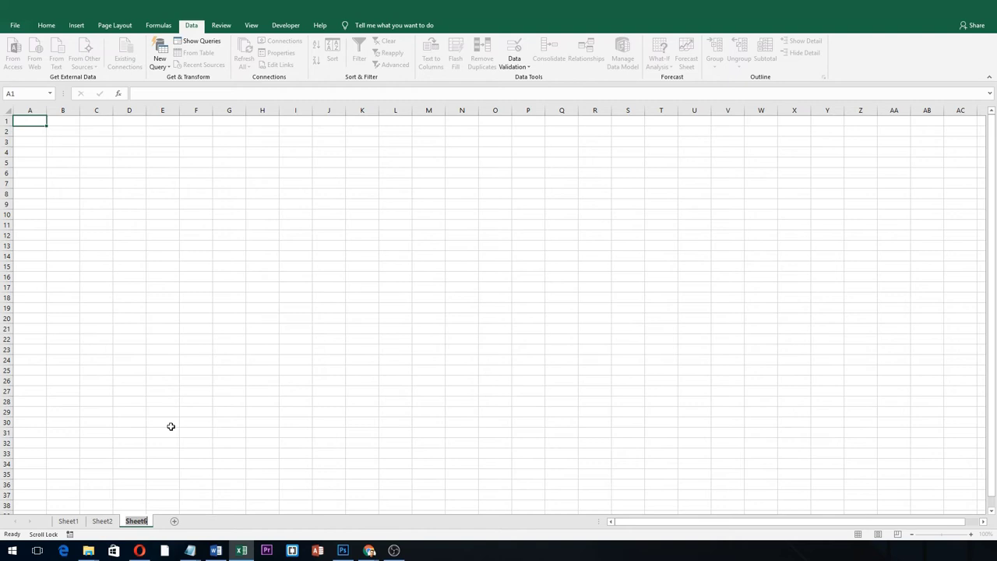
type("list")
key("Return")
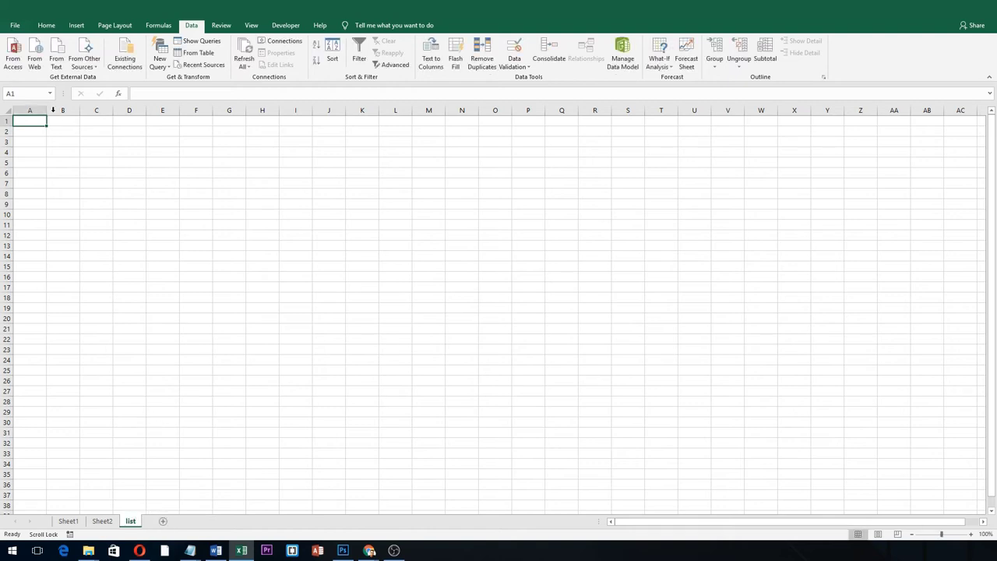
left_click_drag(46, 112, 94, 111)
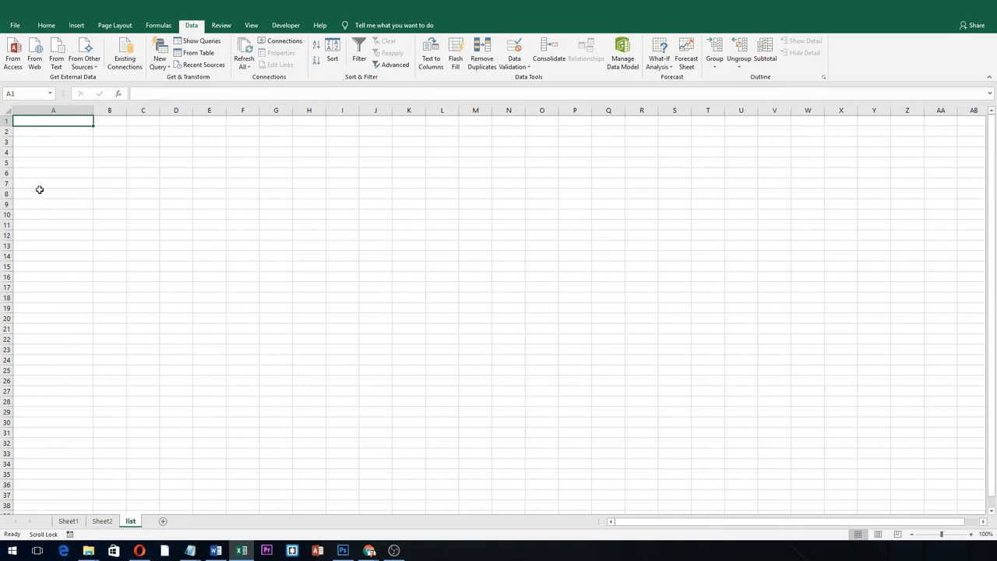
- Enter the heading 'Ranks' in A1, paste the eight rank titles into A3:A10, and auto-fit column A
type("Ranks")
key("Return")
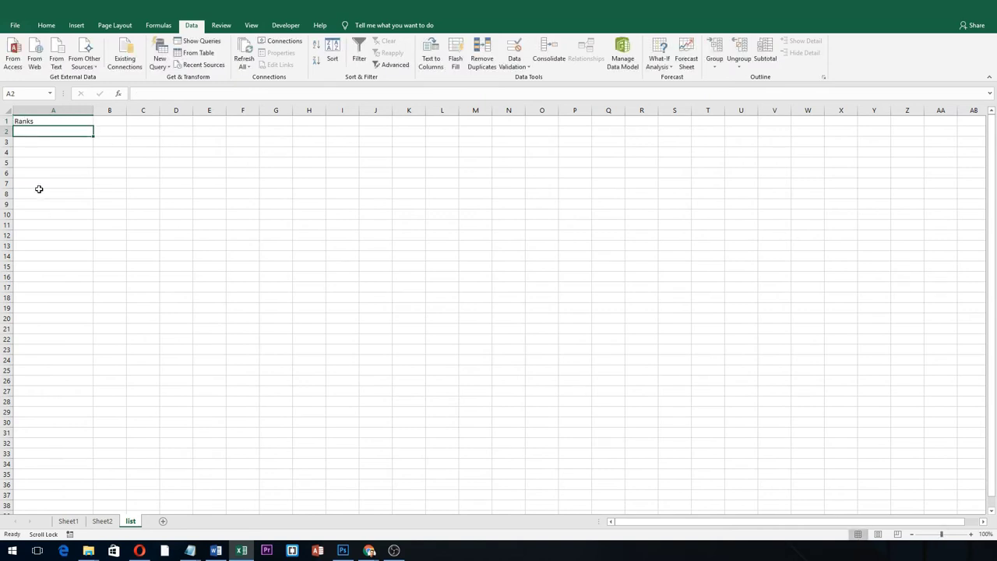
left_click(55, 141)
type("Tech Support 1 Tech Support 2 Senior Tech Support 1 Senior Tech Support 2 Assistant Team Leader Team Leader Supervisor Assistant Manager")
double_click(93, 111)
- Name the range A3:A10 'rankList' in the Name Box and reselect it to verify
left_click_drag(74, 142, 75, 217)
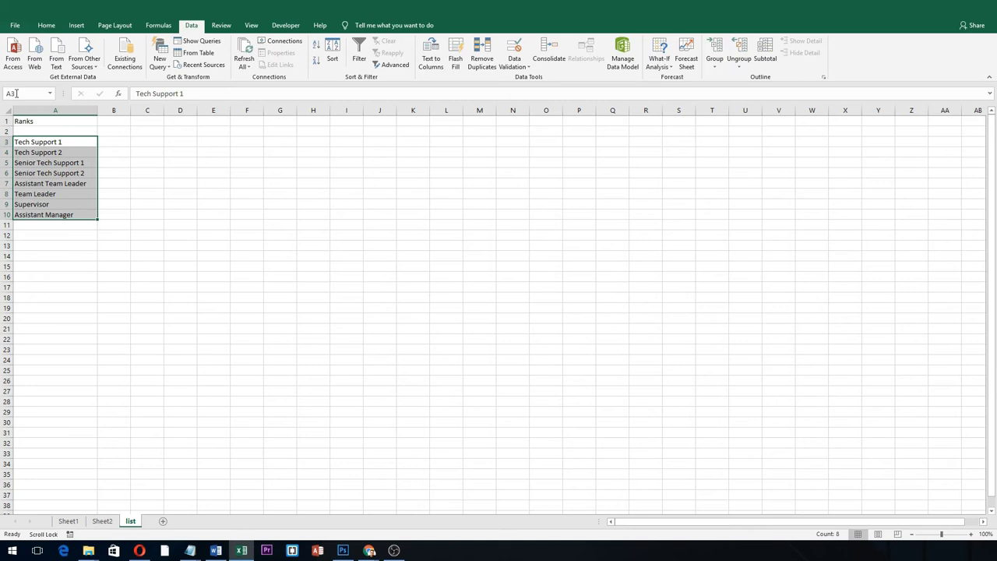
left_click(22, 92)
type("Ra")
key("BackSpace")
key("BackSpace")
key("BackSpace")
type("ankList")
key("Return")
left_click(95, 140)
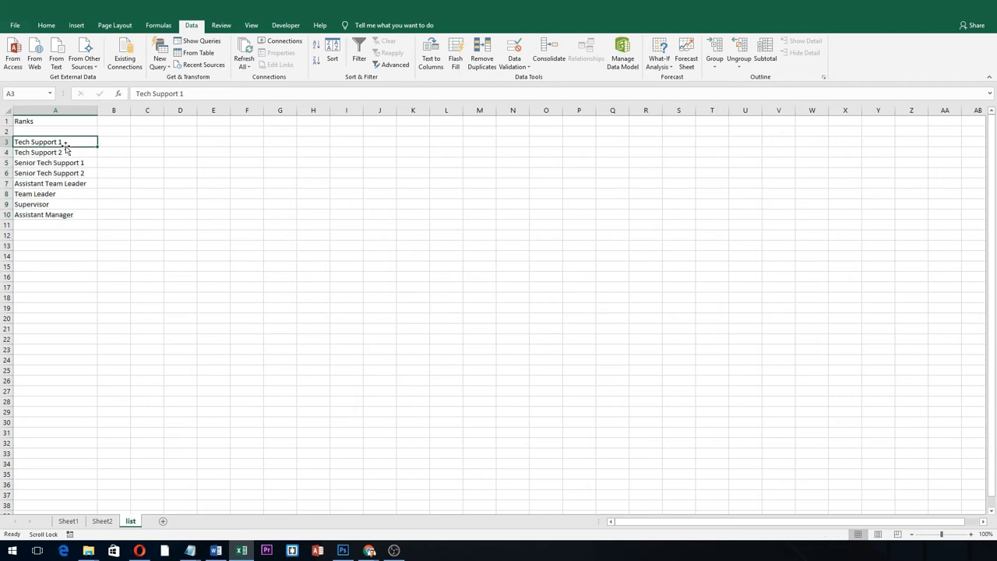
left_click_drag(75, 140, 80, 213)
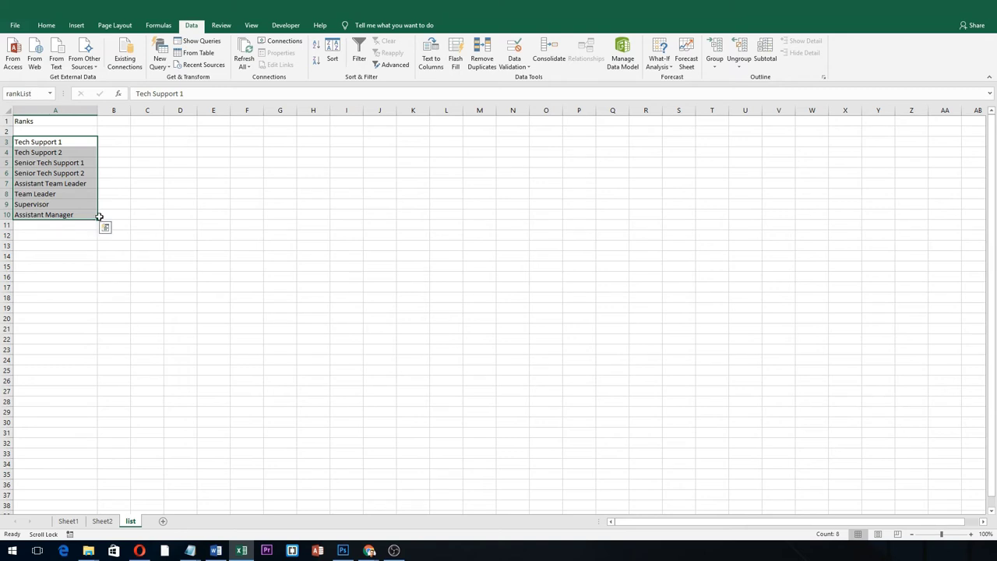
- Switch to Sheet2 and select the empty Rank cells B3:B16
left_click(102, 520)
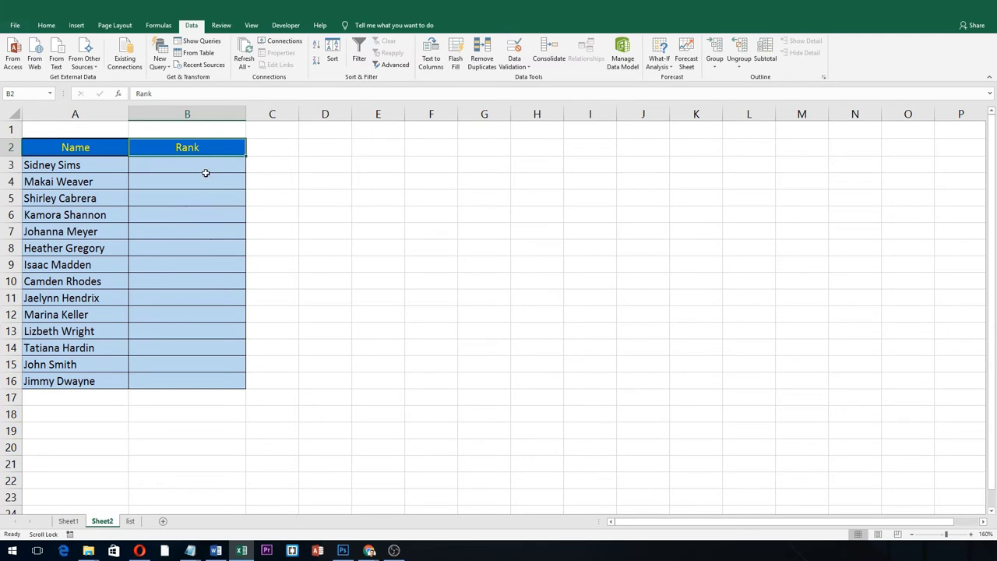
left_click_drag(216, 166, 205, 379)
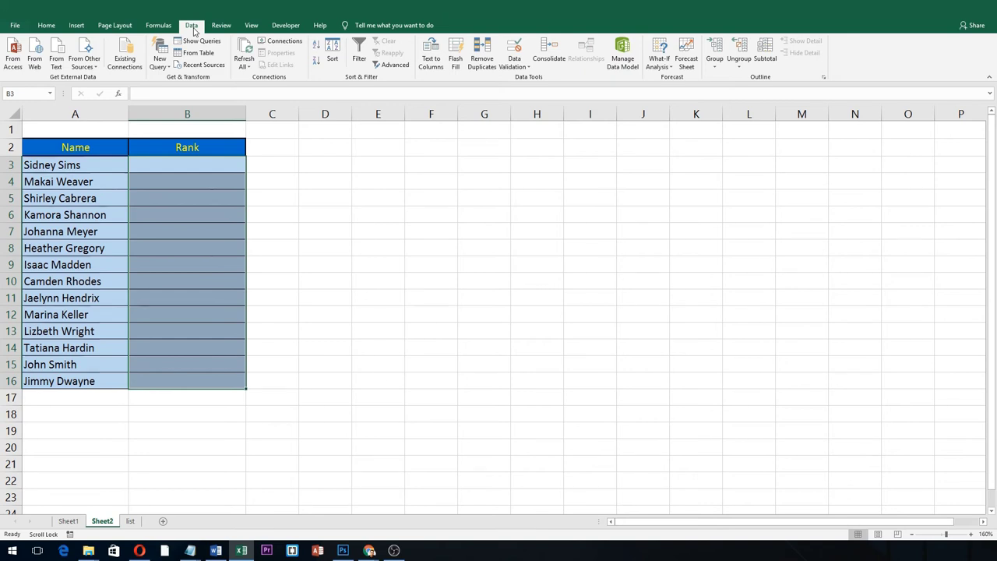
- Open Data Validation for B3:B16 and set Allow to List
left_click(520, 66)
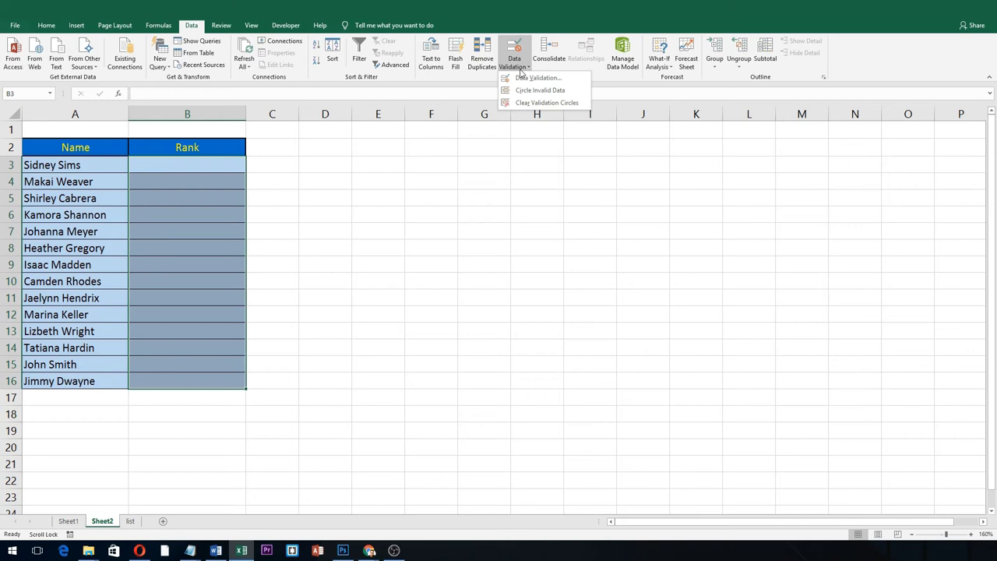
left_click(529, 77)
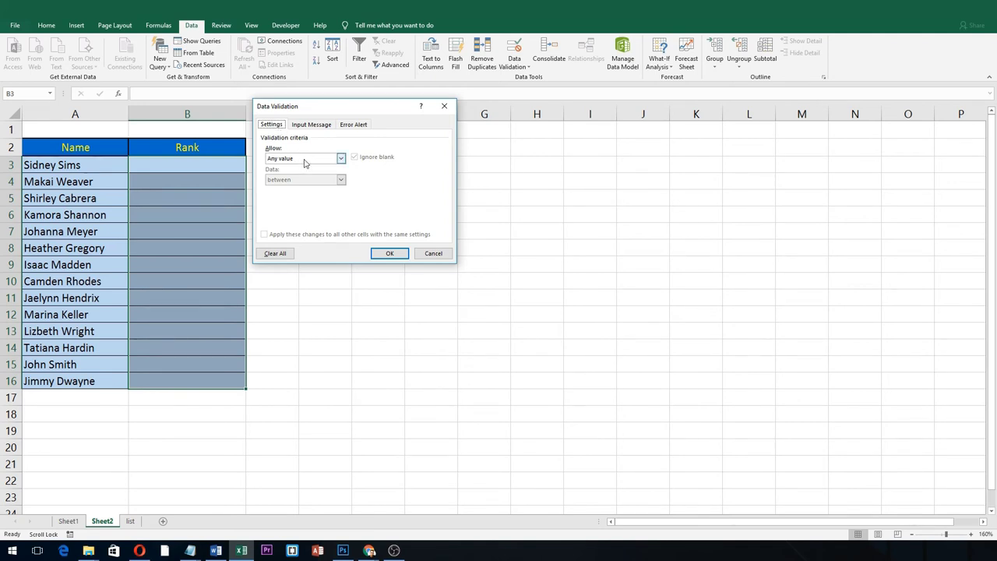
left_click(308, 160)
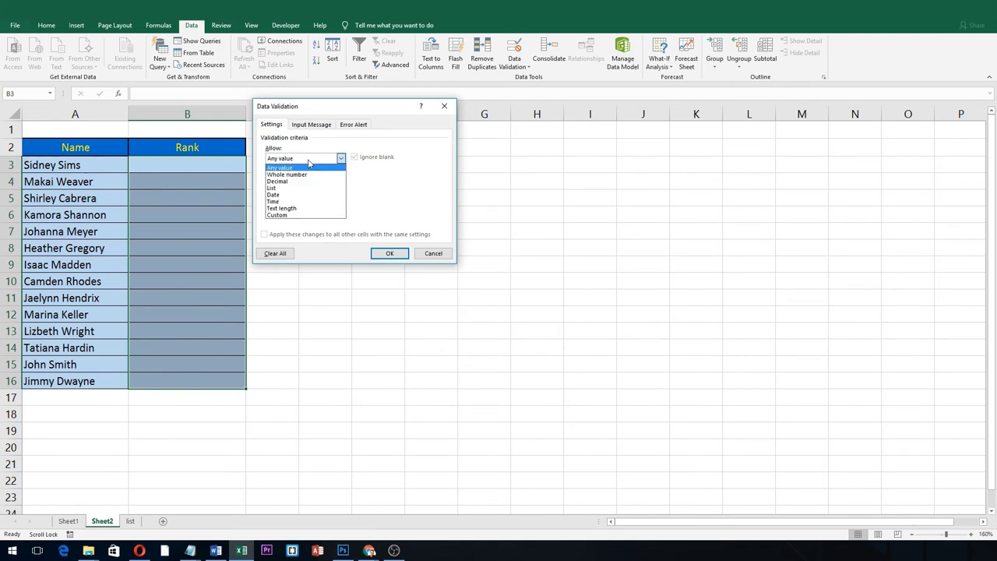
left_click(299, 188)
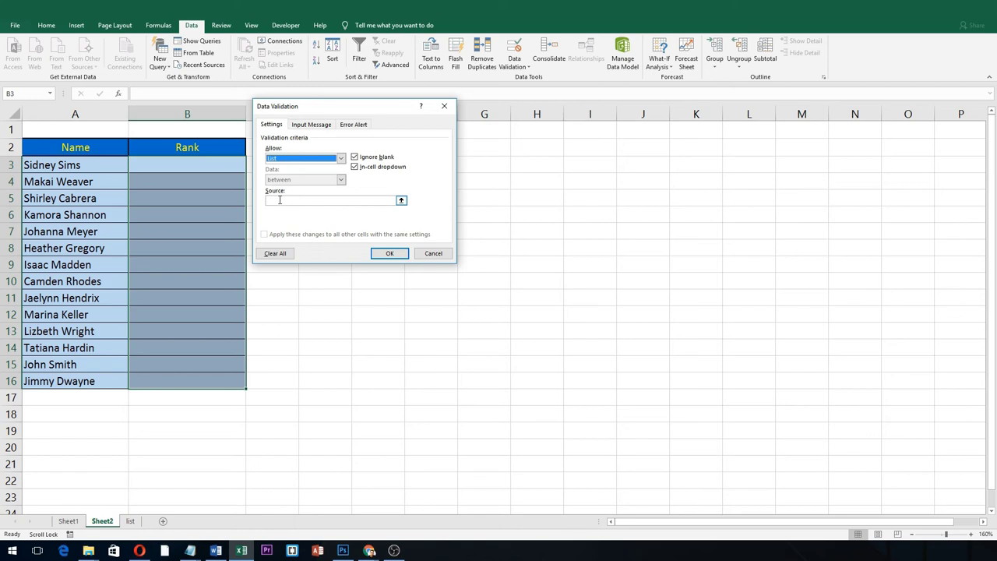
- Set the validation Source to =rankList using F3 Paste Name, and apply the rule
left_click(281, 200)
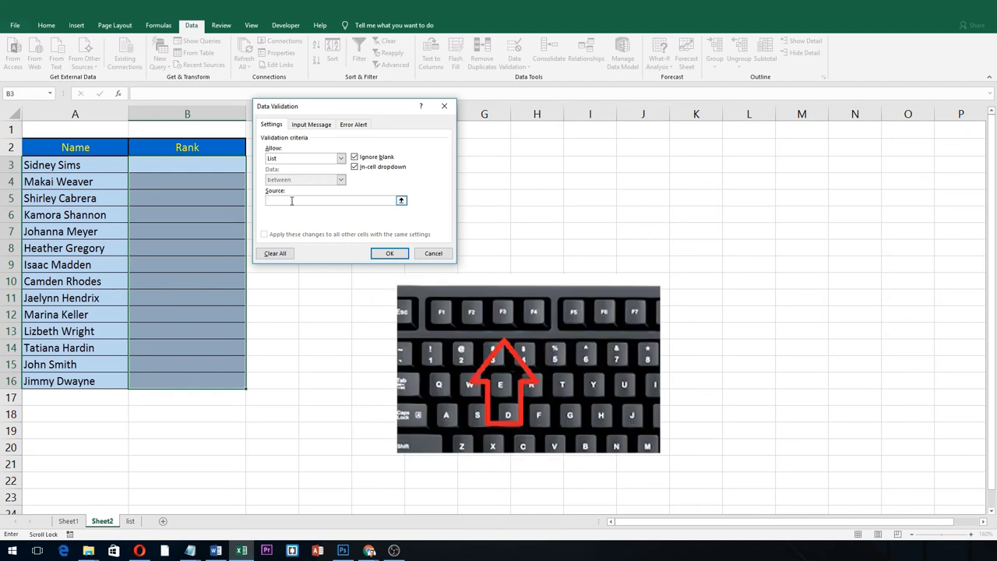
key("F3")
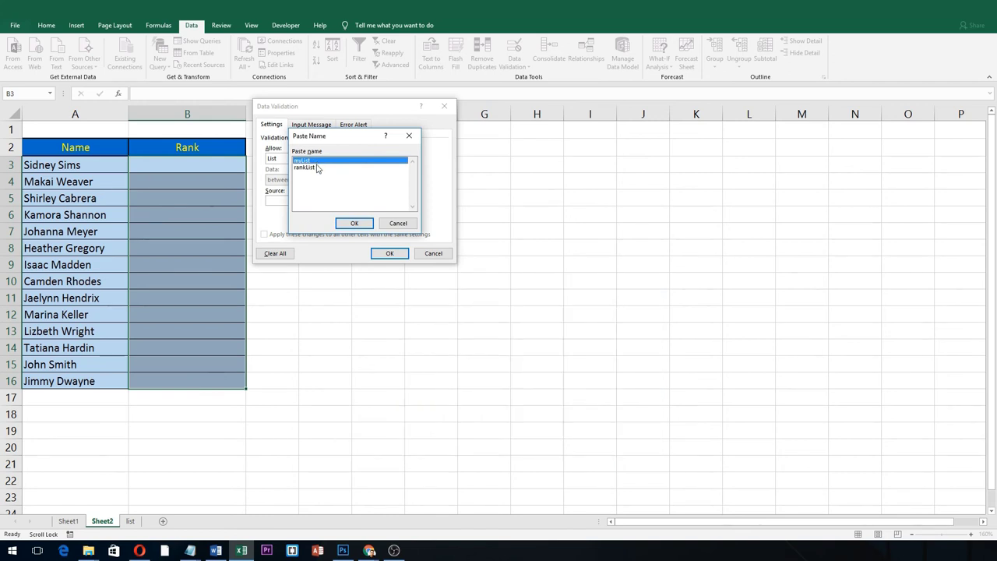
left_click(311, 169)
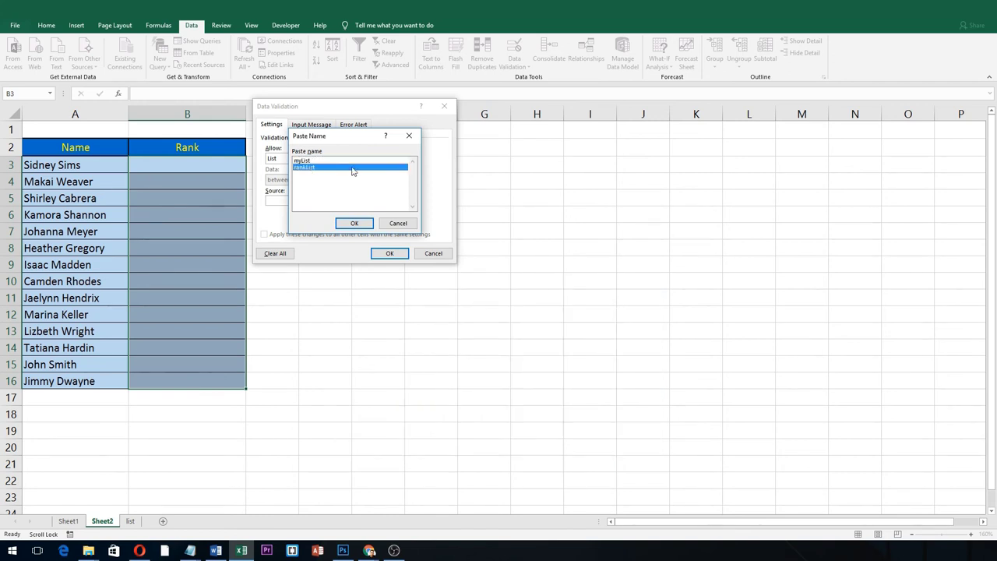
left_click(354, 223)
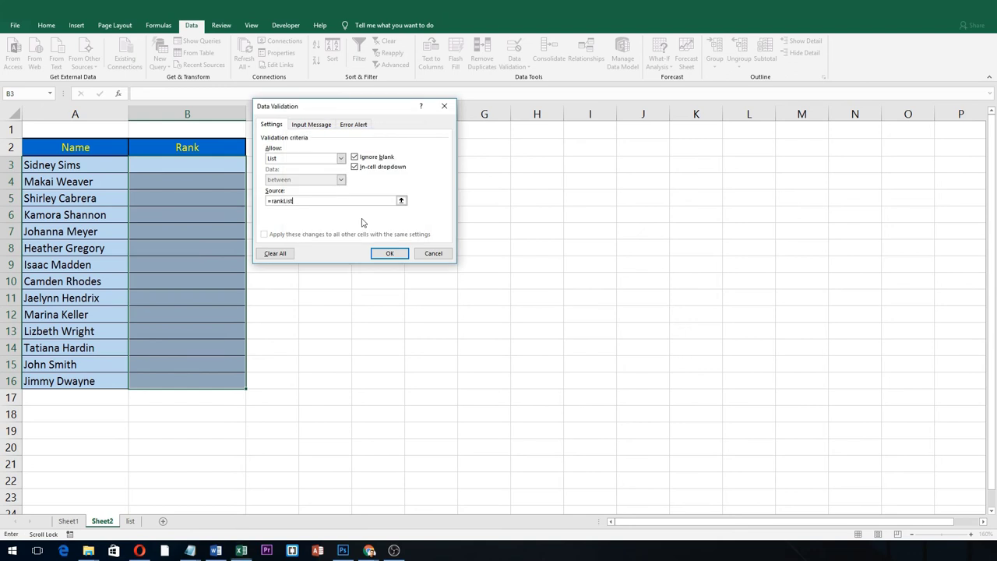
left_click(390, 254)
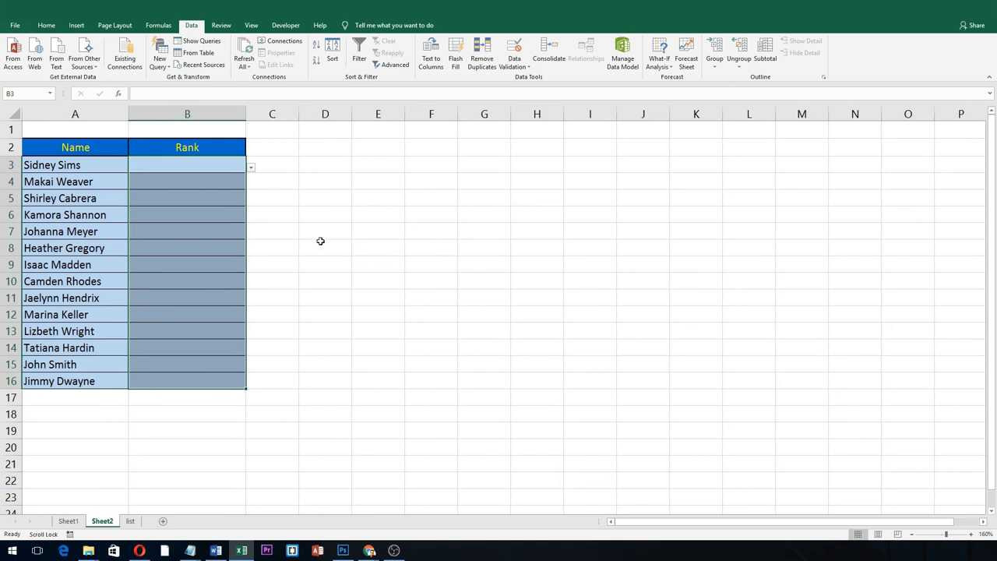
- From the drop-downs, set B3 to Tech Support 1, B4 to Senior Tech Support 1, B5 to Team Leader
left_click(187, 281)
left_click(233, 164)
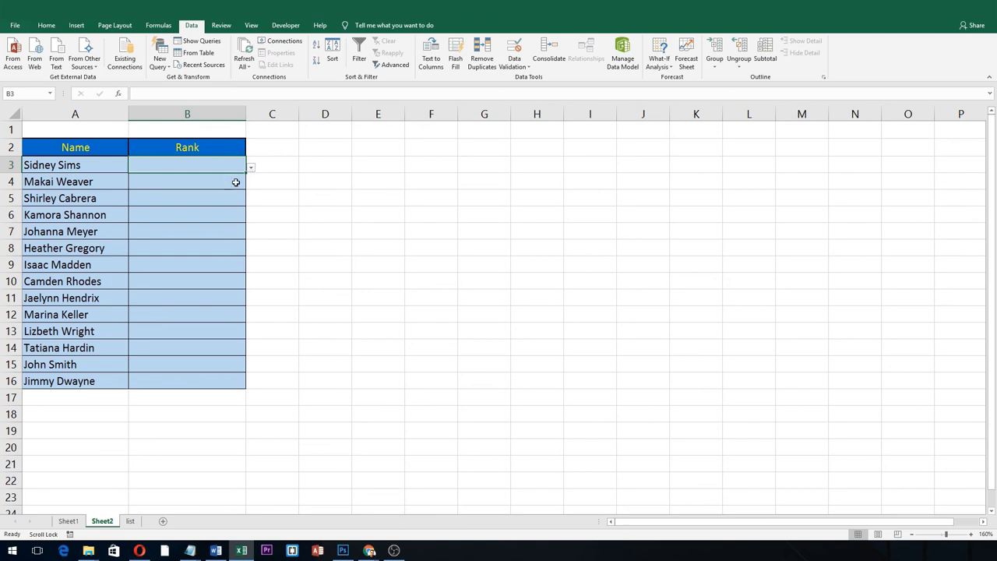
key("Down")
key("Down")
key("Down")
key("Down")
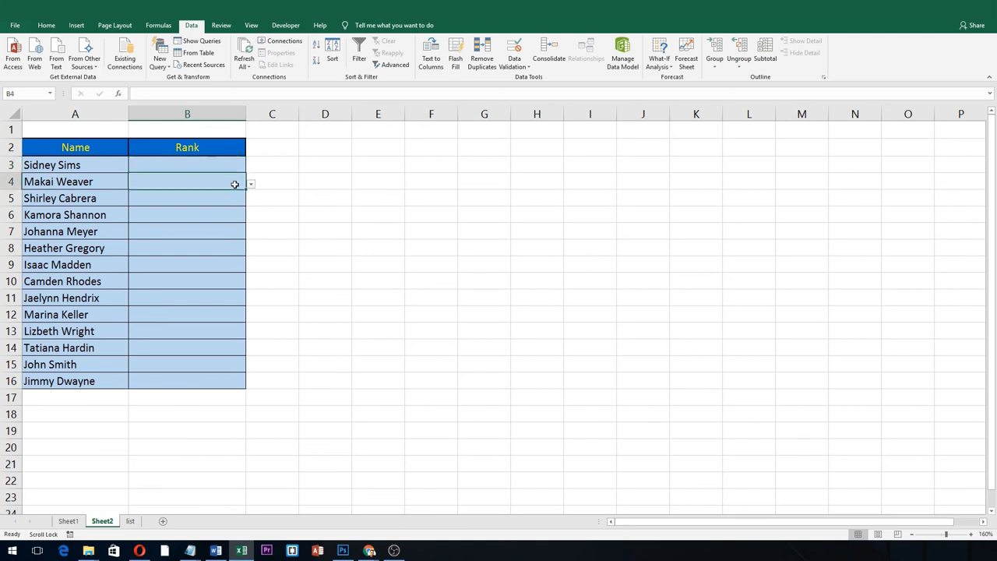
left_click(238, 167)
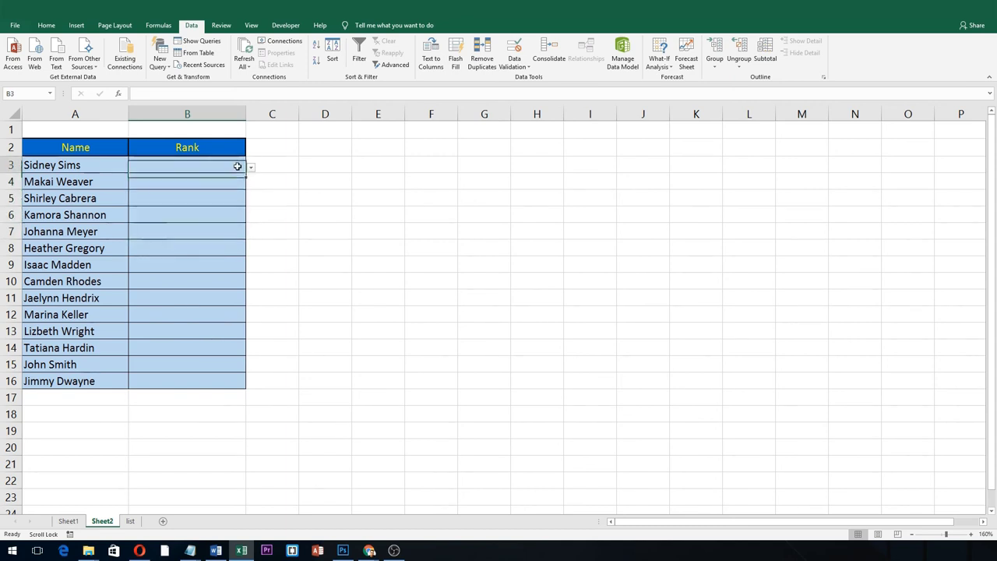
left_click(250, 170)
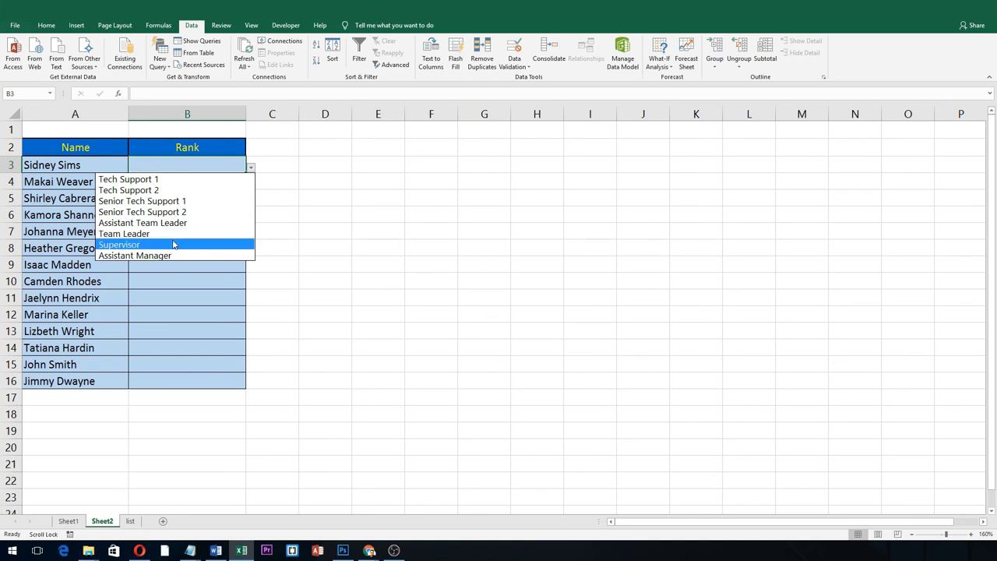
left_click(178, 180)
left_click(211, 185)
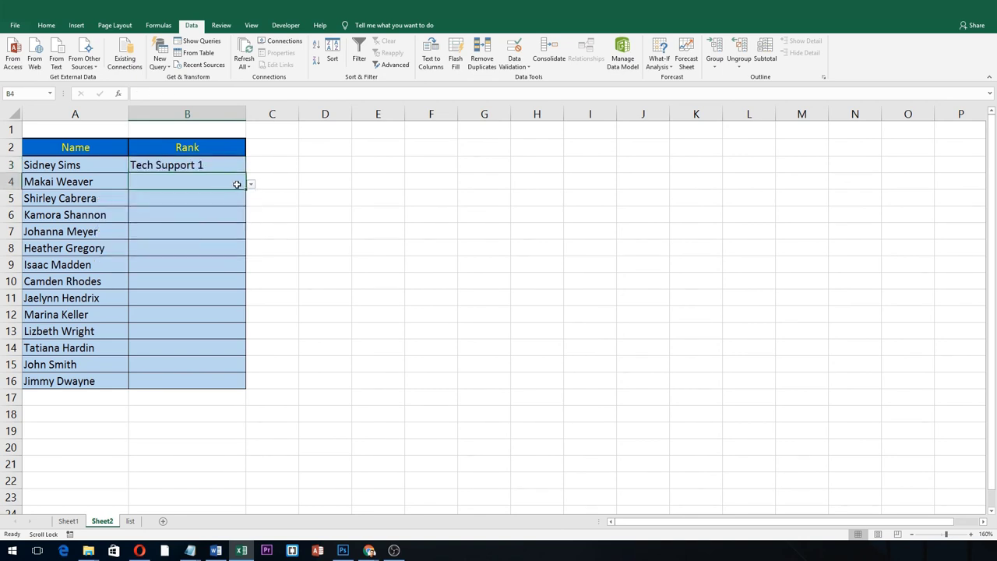
left_click(250, 185)
left_click(206, 218)
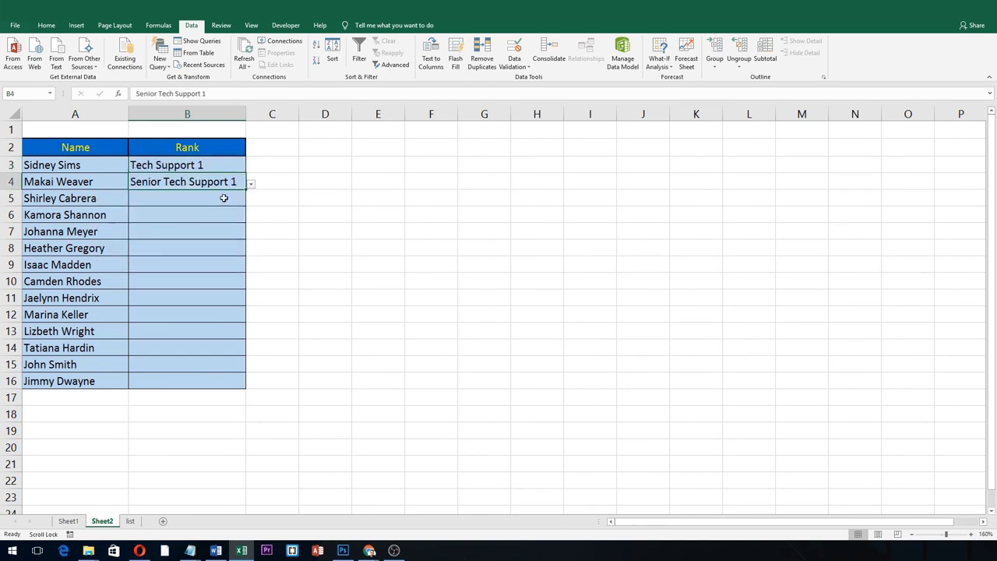
left_click(225, 198)
left_click(250, 201)
left_click(250, 201)
left_click(250, 201)
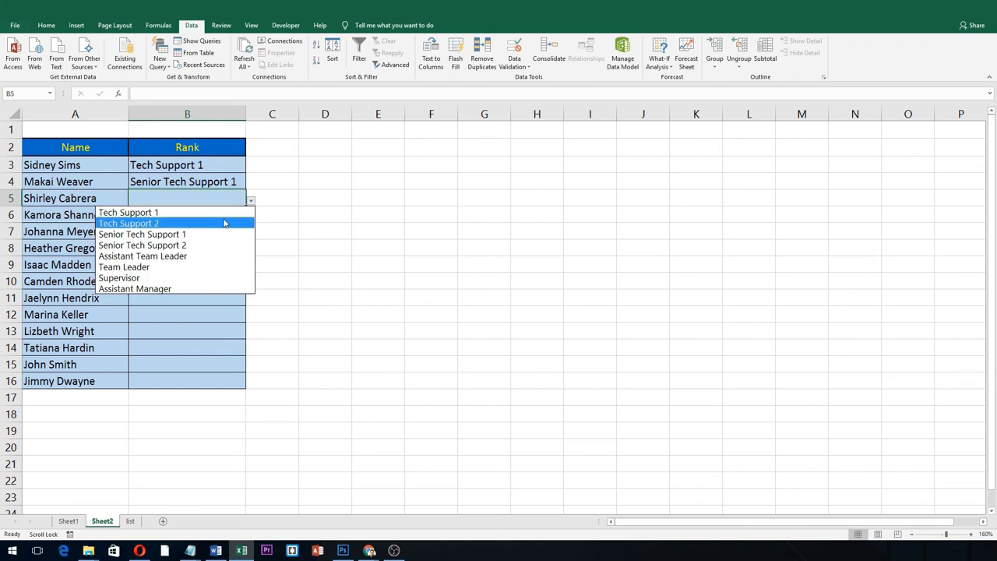
left_click(209, 266)
- Pick ranks for B6-B10: Team Leader, Team Leader, Senior Tech Support 1, Tech Support 2, Senior Tech Support 1
left_click(234, 218)
left_click(250, 217)
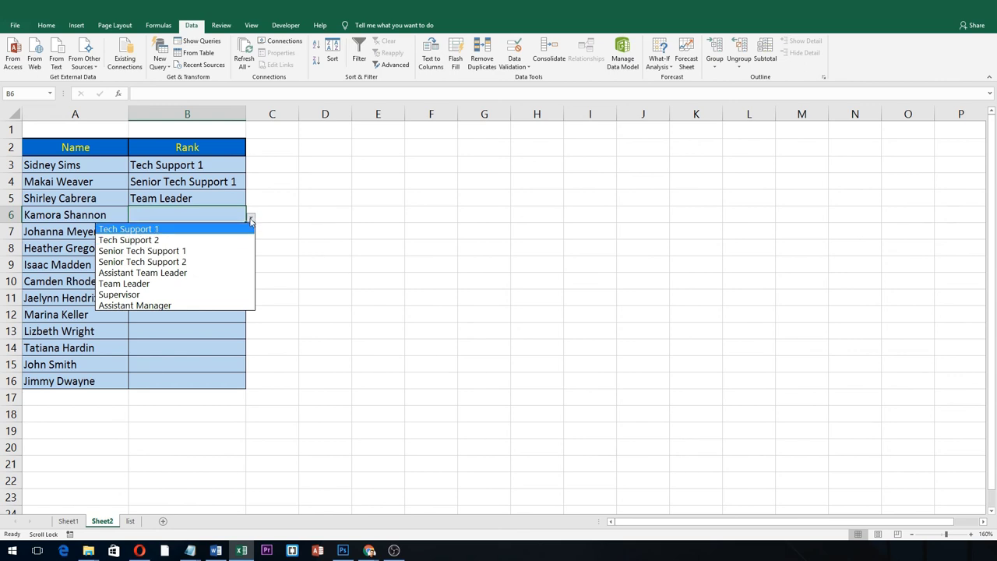
left_click(186, 283)
left_click(234, 233)
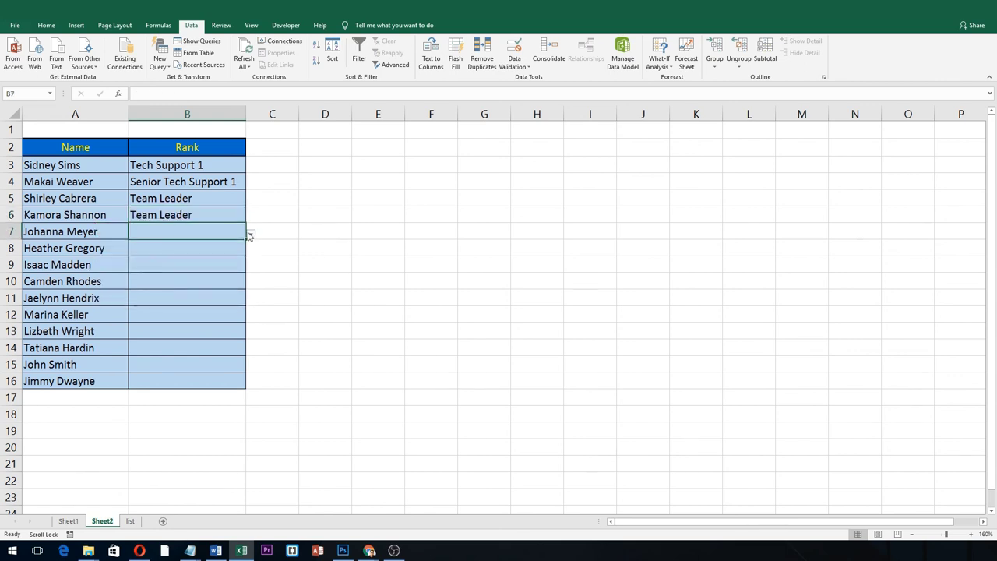
left_click(250, 234)
left_click(178, 301)
left_click(232, 249)
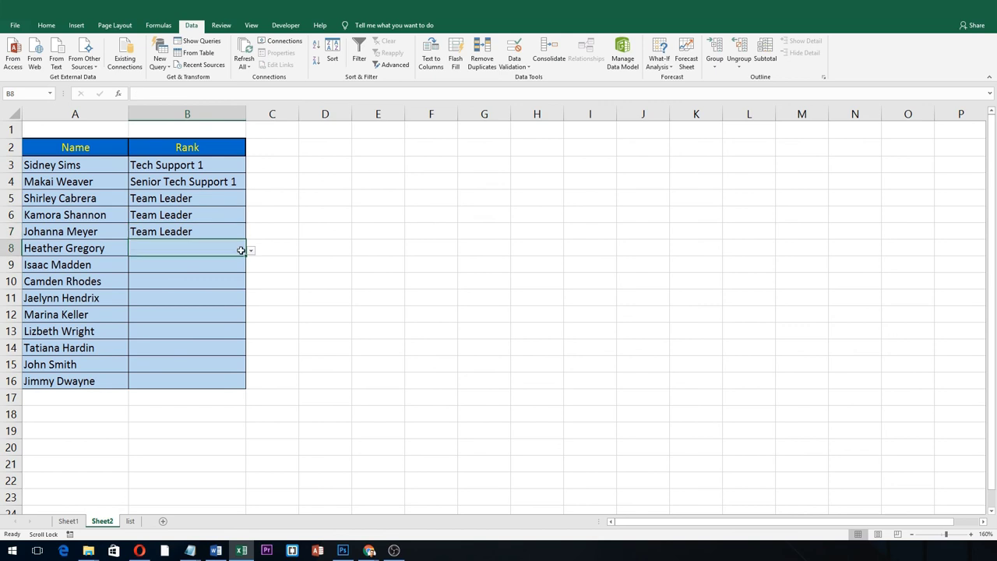
left_click(250, 250)
left_click(195, 284)
left_click(226, 265)
left_click(250, 267)
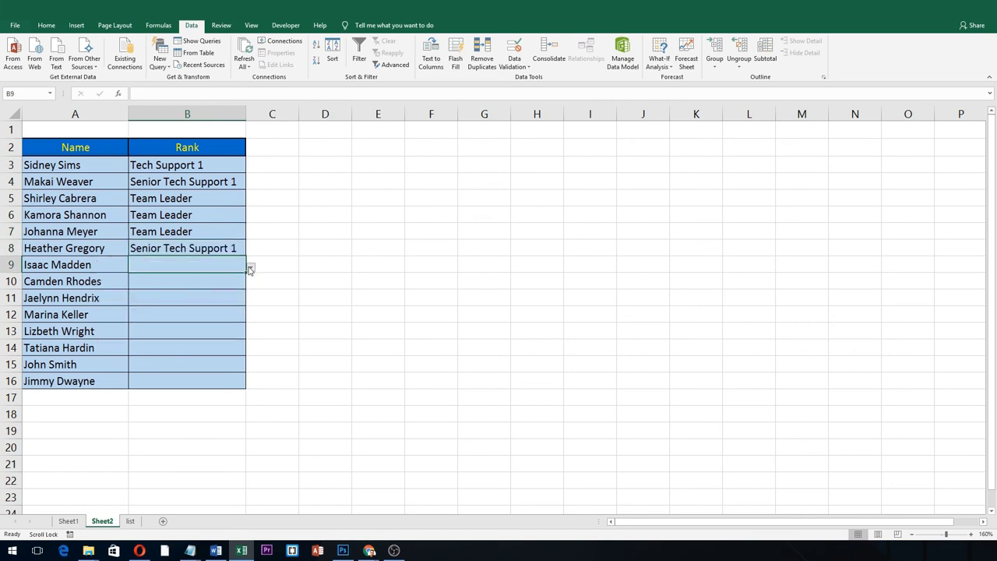
left_click(155, 290)
left_click(232, 282)
left_click(250, 283)
left_click(172, 317)
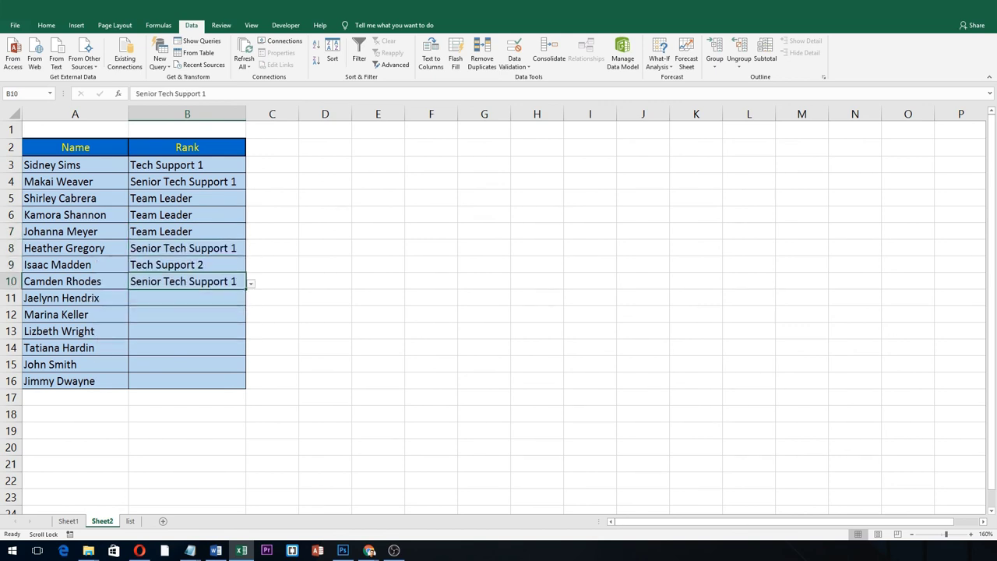